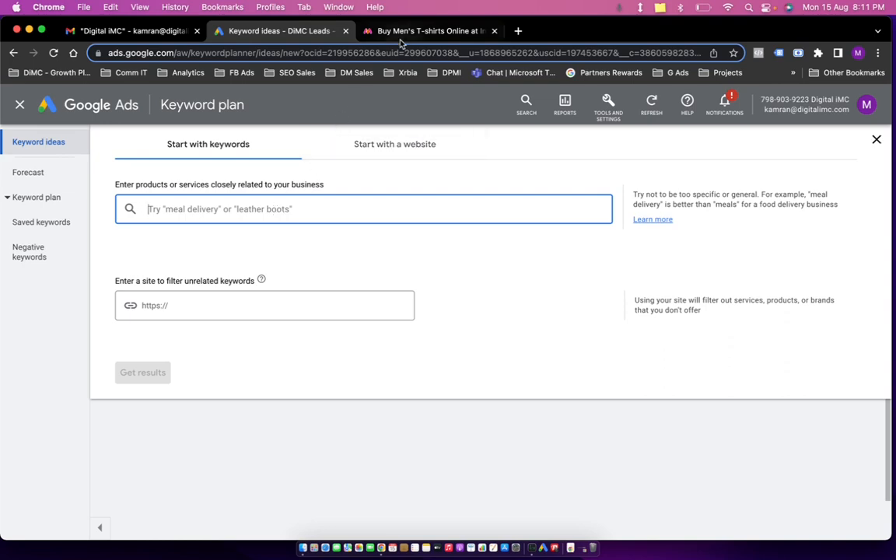
Browse Myntra's men's T-shirts category page for keyword inspiration.
{"action": "left_click", "coordinate": [360, 32]}
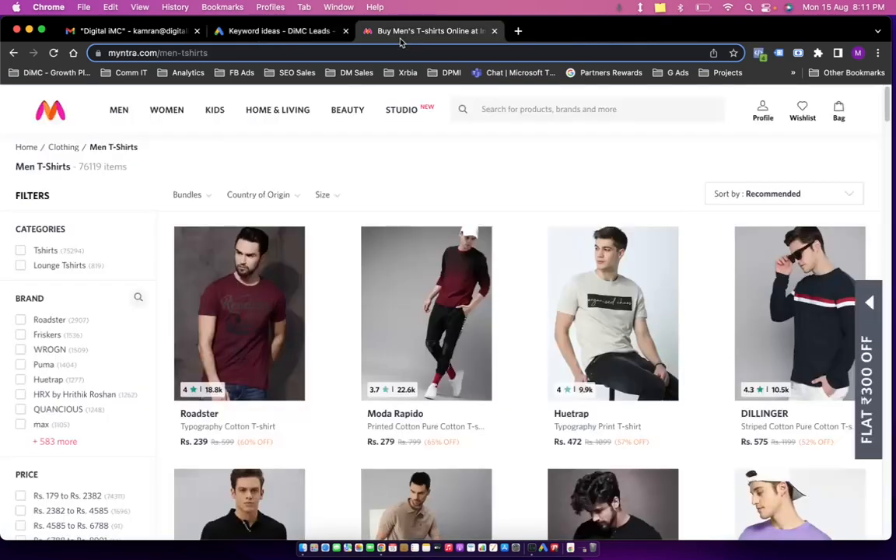
{"action": "left_click", "coordinate": [56, 108]}
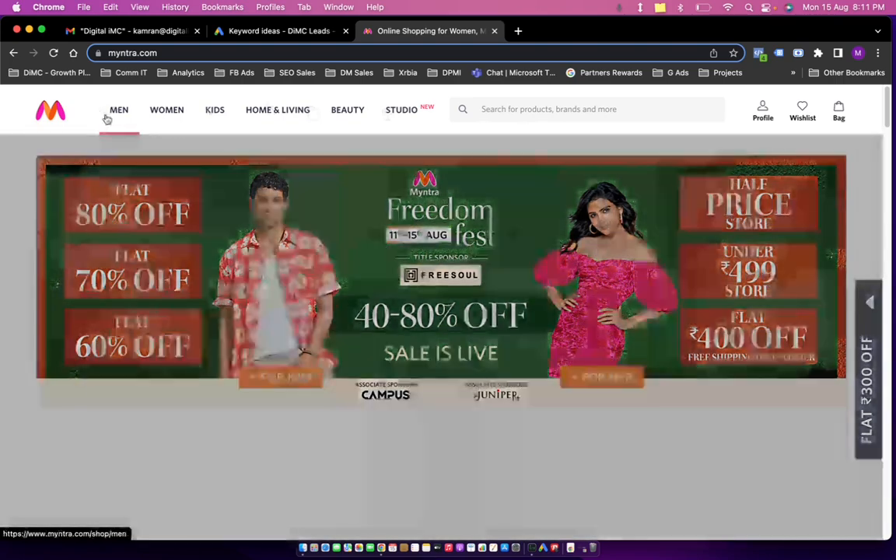
{"action": "mouse_move", "coordinate": [119, 113]}
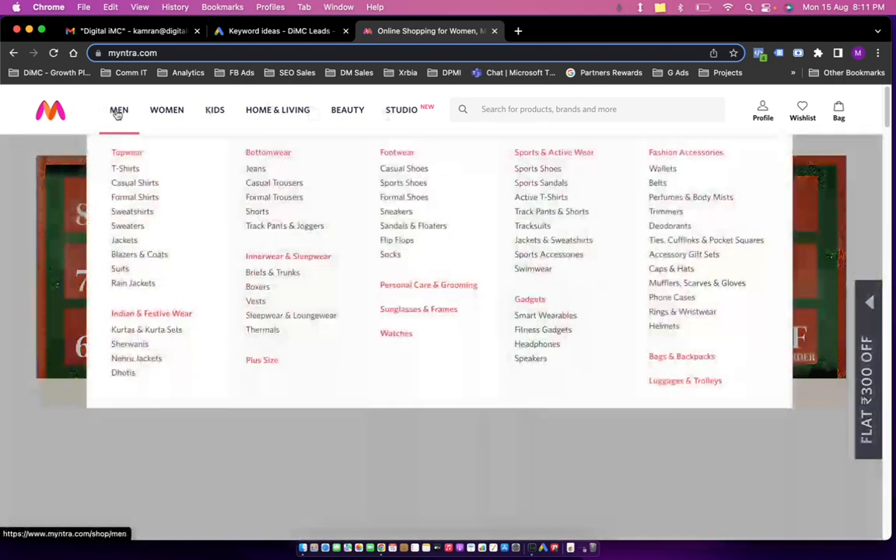
{"action": "left_click", "coordinate": [122, 170]}
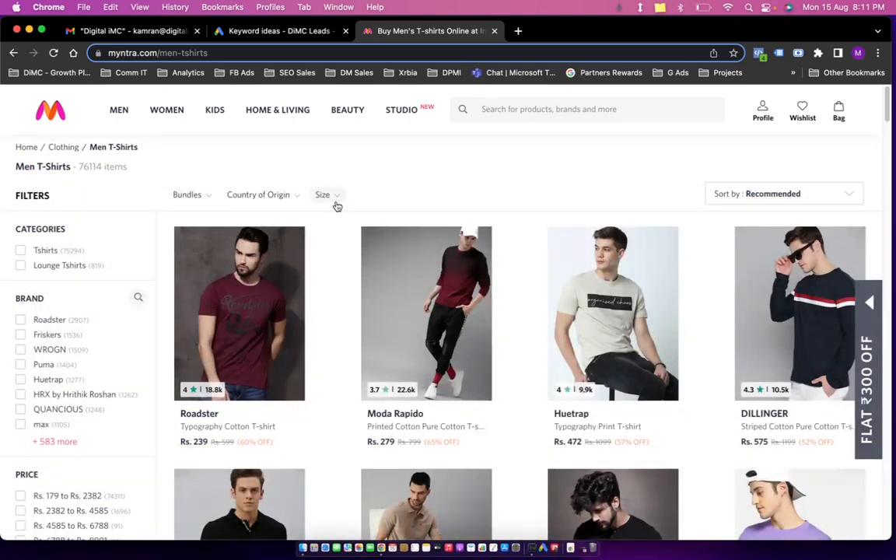
{"action": "double_click", "coordinate": [221, 53]}
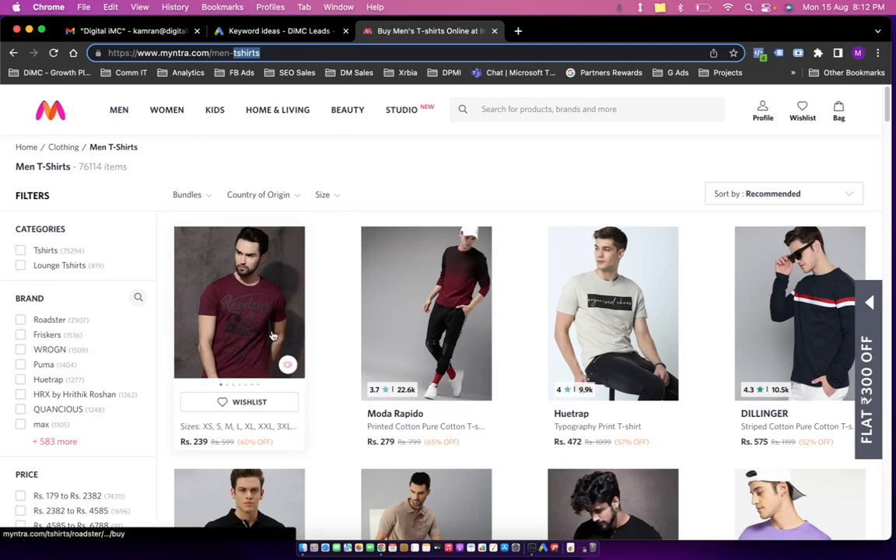
{"action": "left_click", "coordinate": [282, 31]}
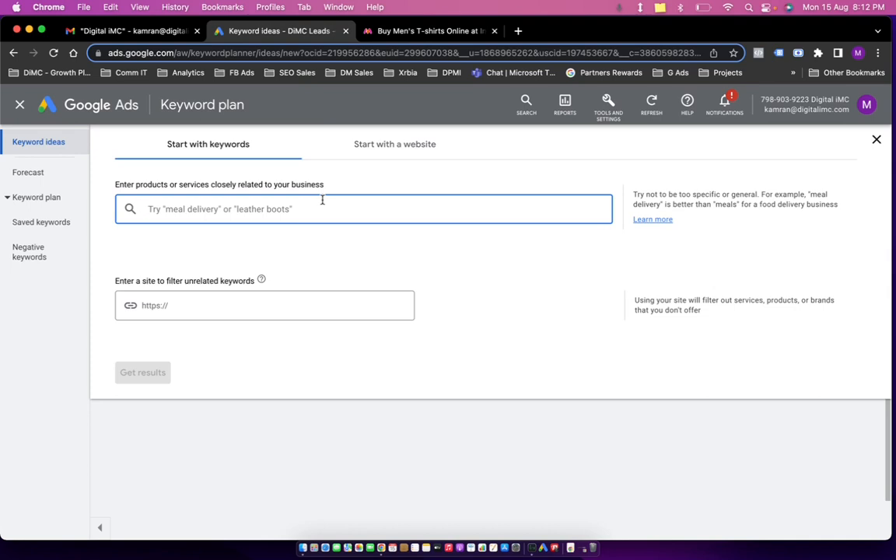
{"action": "key", "text": "super+t"}
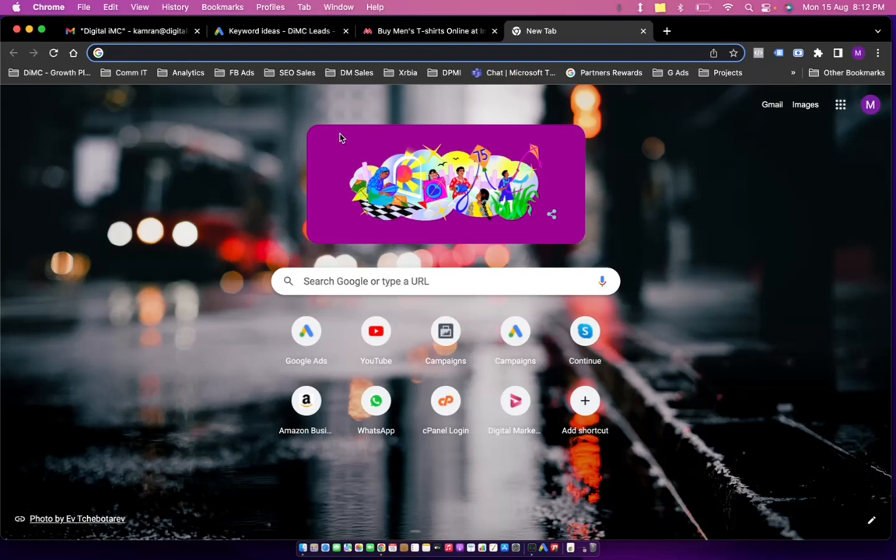
{"action": "type", "text": "ads.google.com"}
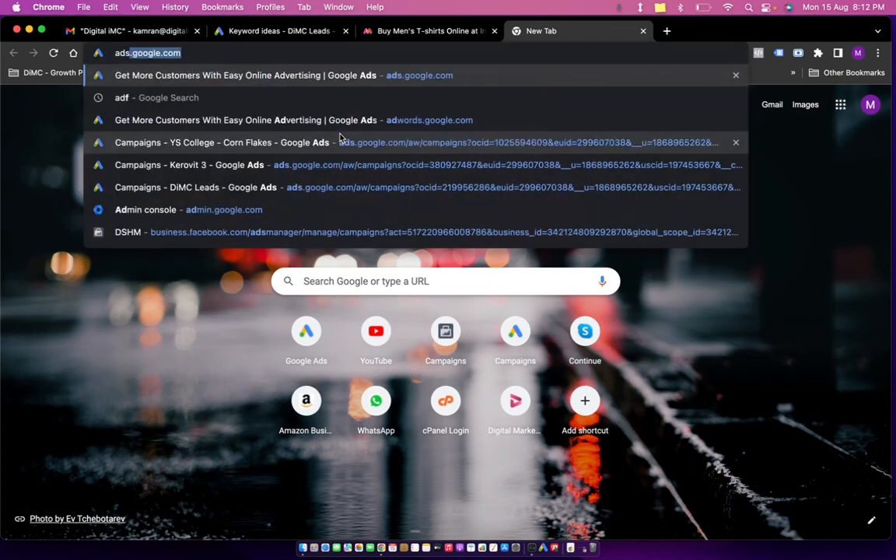
{"action": "key", "text": "Return"}
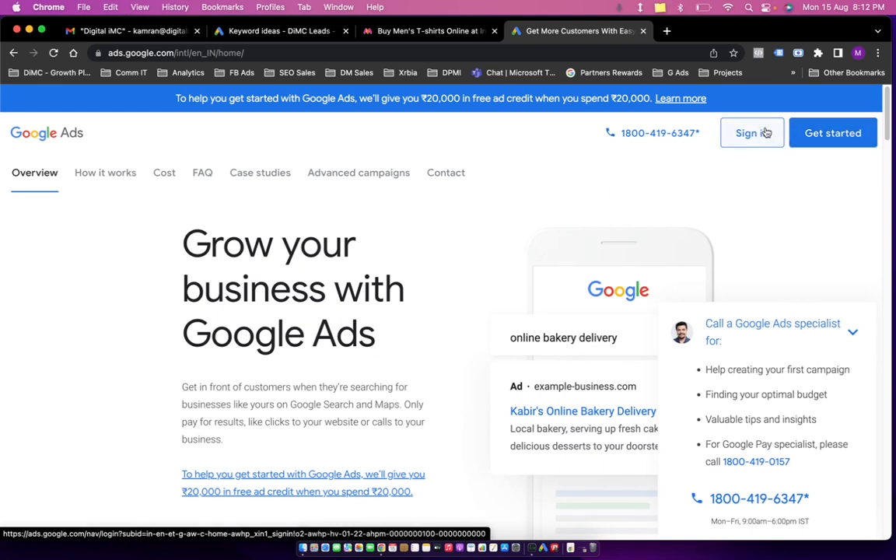
{"action": "left_click", "coordinate": [643, 31]}
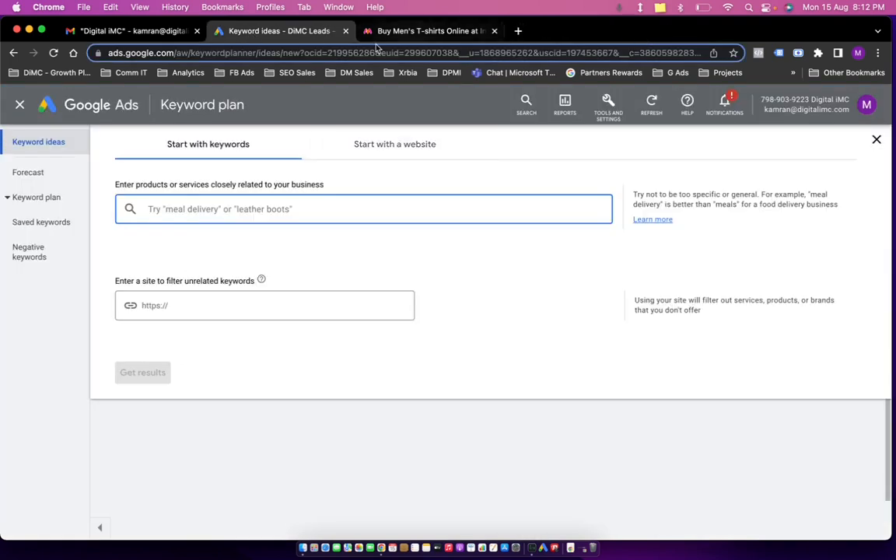
Open the Keyword Planner for the DiMC Leads ads account.
{"action": "left_click", "coordinate": [674, 73]}
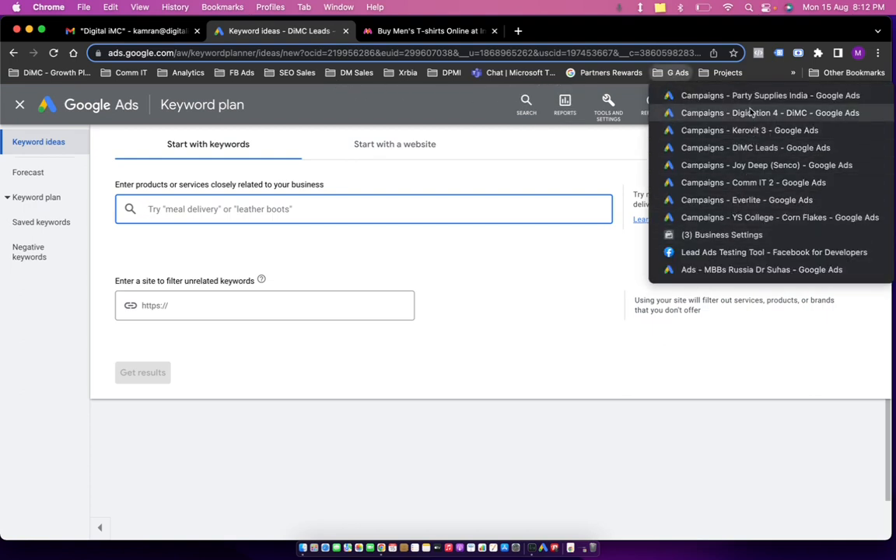
{"action": "left_click", "coordinate": [759, 148]}
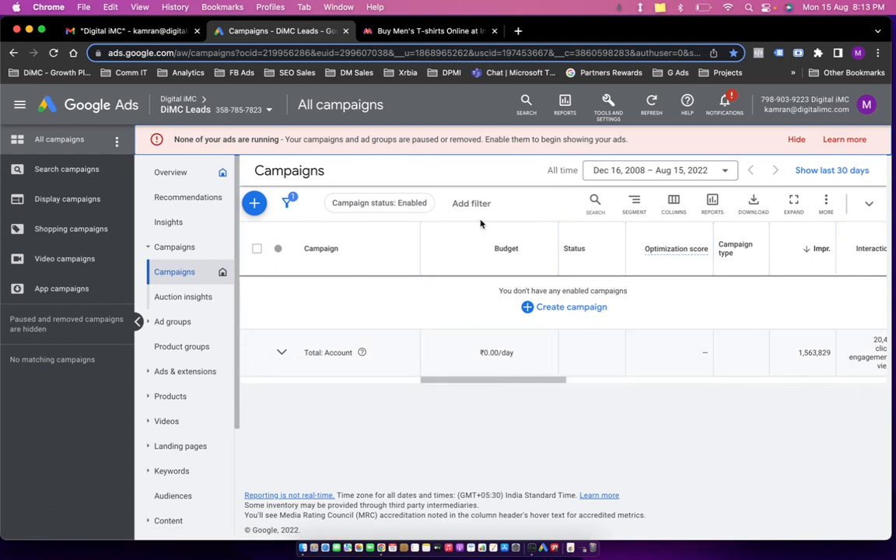
{"action": "left_click", "coordinate": [608, 105]}
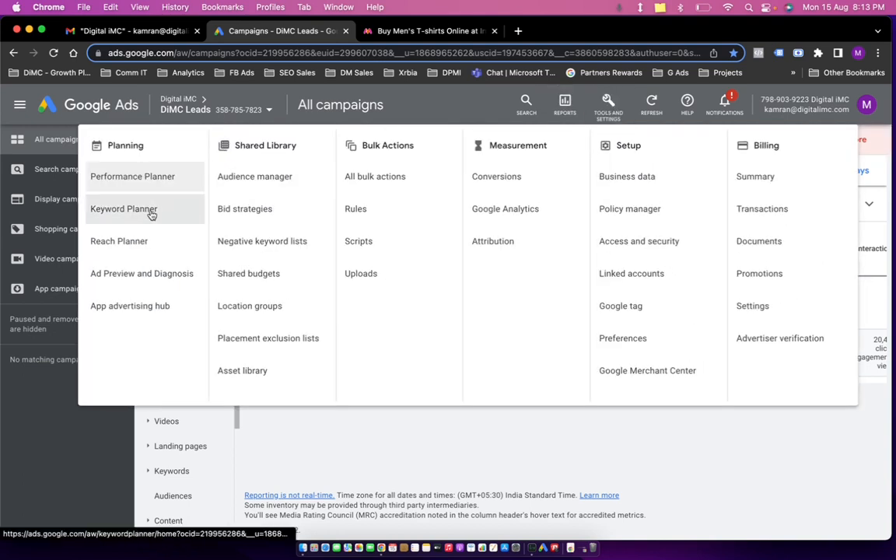
{"action": "left_click", "coordinate": [125, 209]}
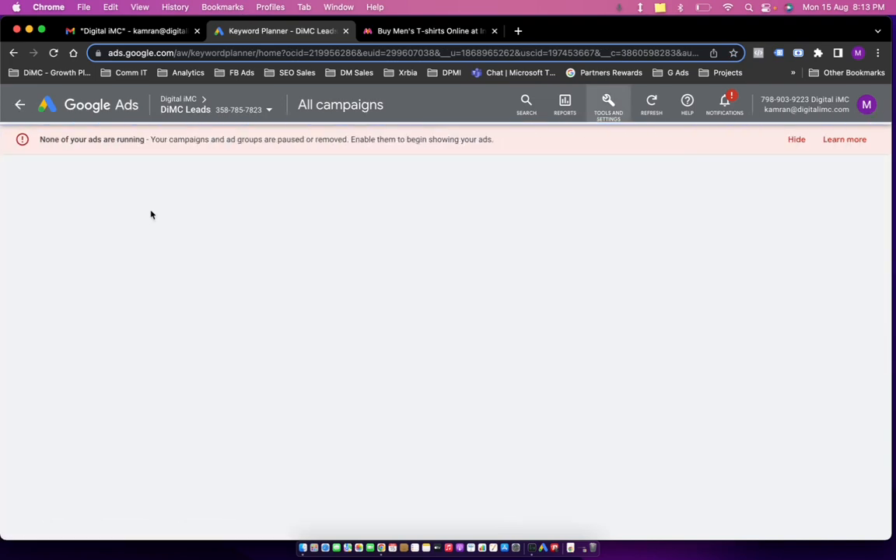
Start discovering new keywords with the seed keywords men tshirts and black tshirts for men.
{"action": "left_click", "coordinate": [404, 32]}
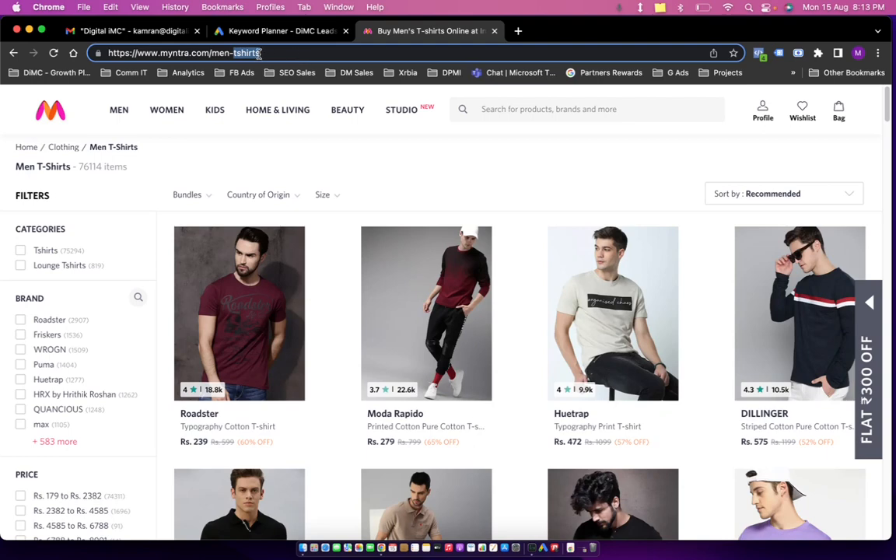
{"action": "left_click", "coordinate": [274, 31]}
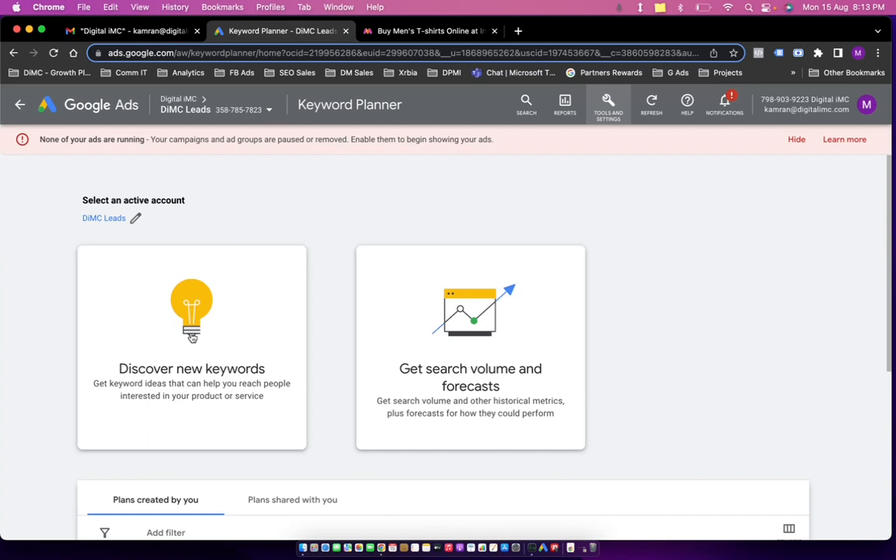
{"action": "left_click", "coordinate": [173, 303]}
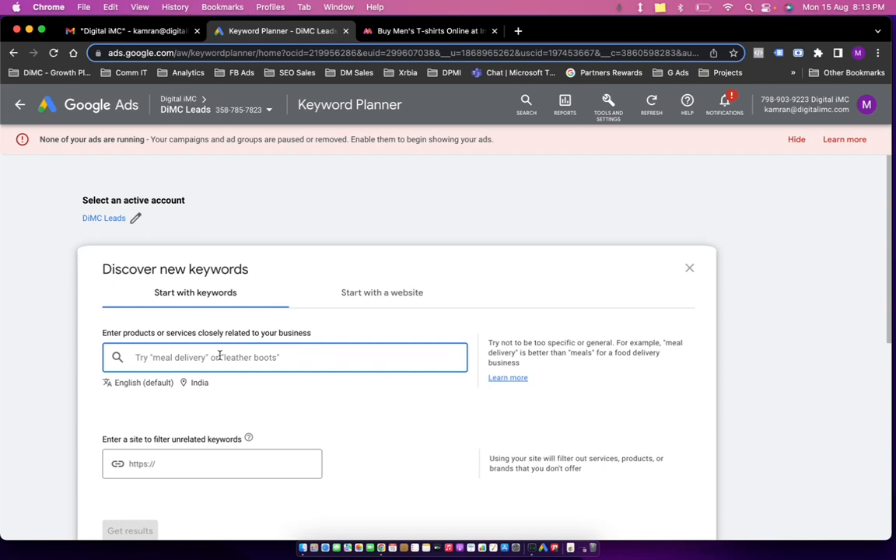
{"action": "type", "text": "men tshirts"}
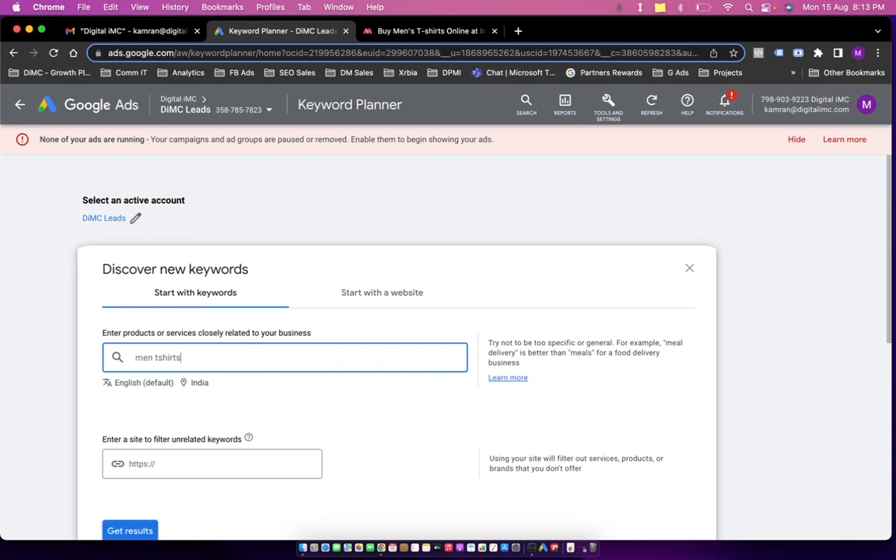
{"action": "key", "text": "Return"}
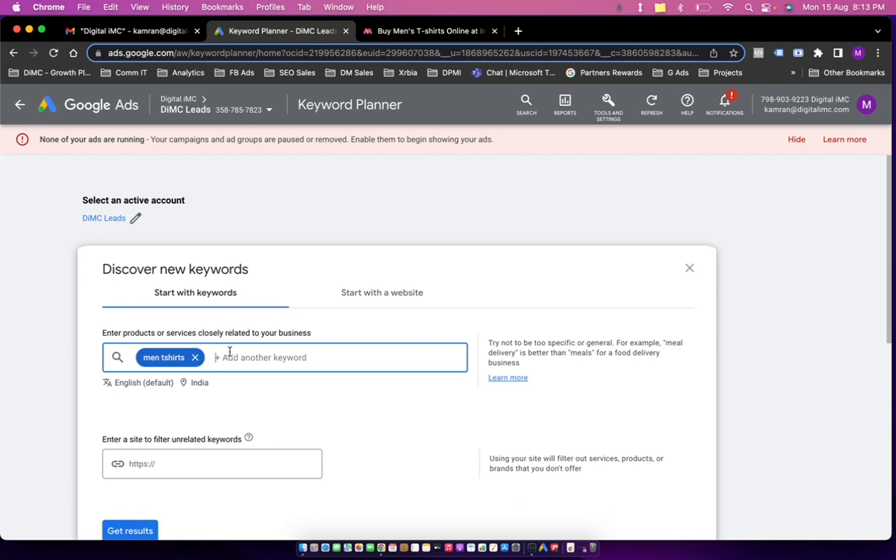
{"action": "type", "text": "black "}
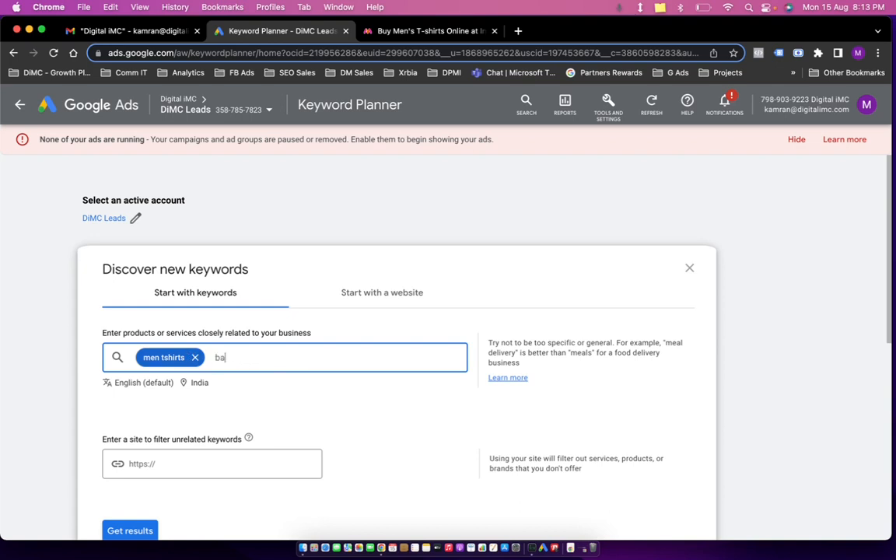
{"action": "type", "text": "tshirts for men"}
{"action": "key", "text": "Return"}
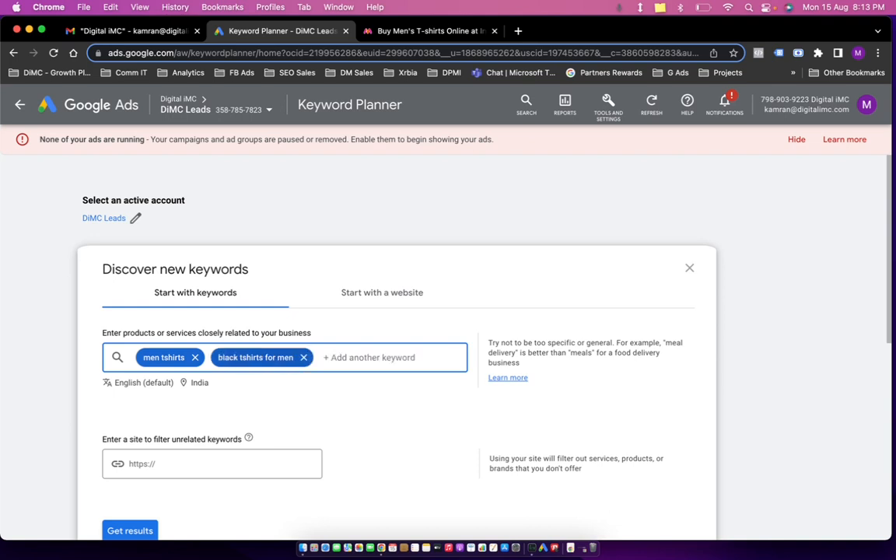
Add the seed keywords sports tshirts and polo tshirts.
{"action": "type", "text": "short"}
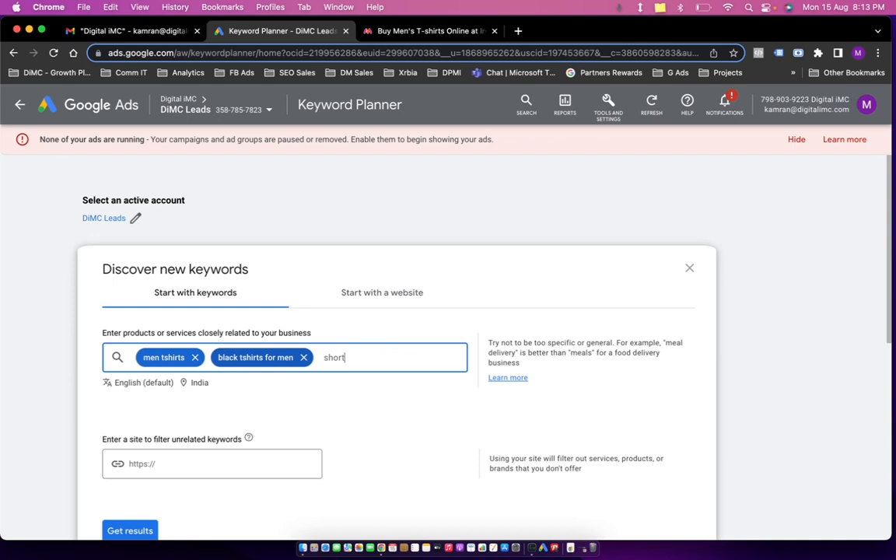
{"action": "type", "text": "ports tshirts"}
{"action": "key", "text": "Return"}
{"action": "type", "text": "polo"}
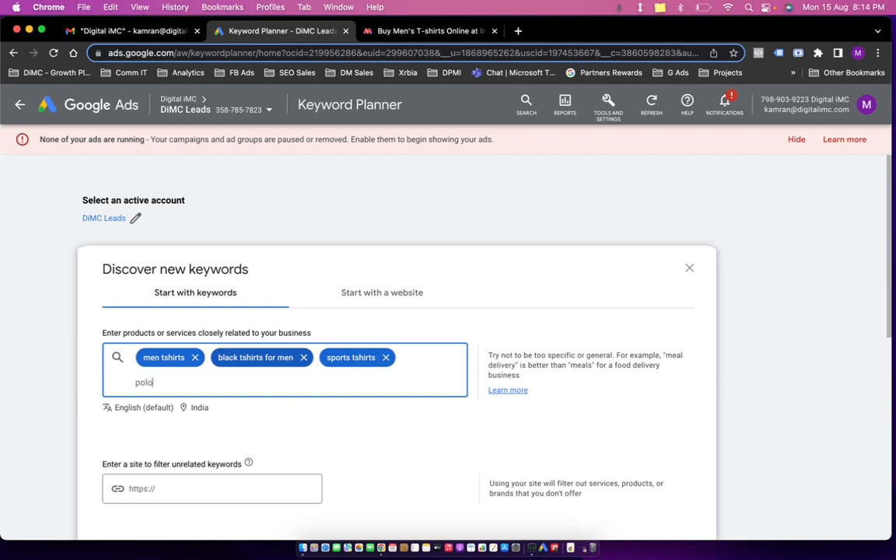
{"action": "type", "text": " this"}
{"action": "type", "text": "shirts"}
{"action": "key", "text": "Return"}
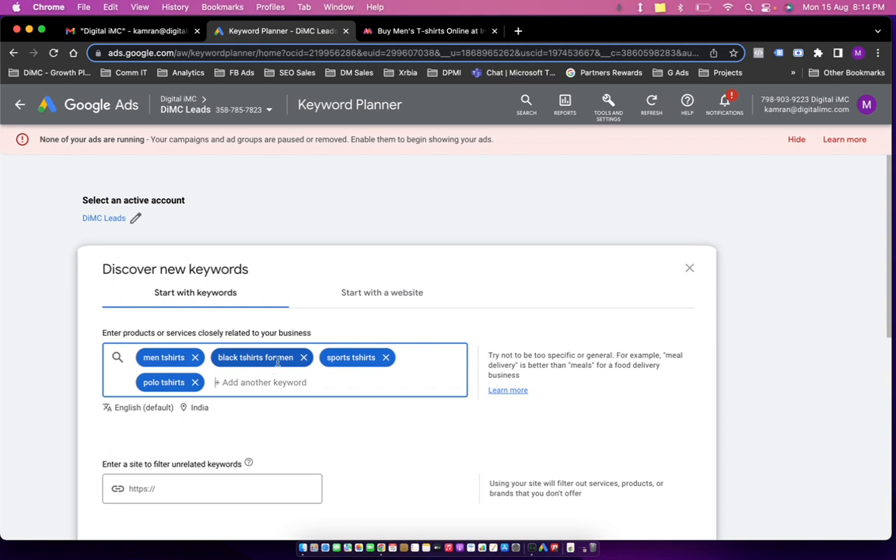
Replace the India location target with Delhi, India union territory and save.
{"action": "left_click", "coordinate": [189, 410]}
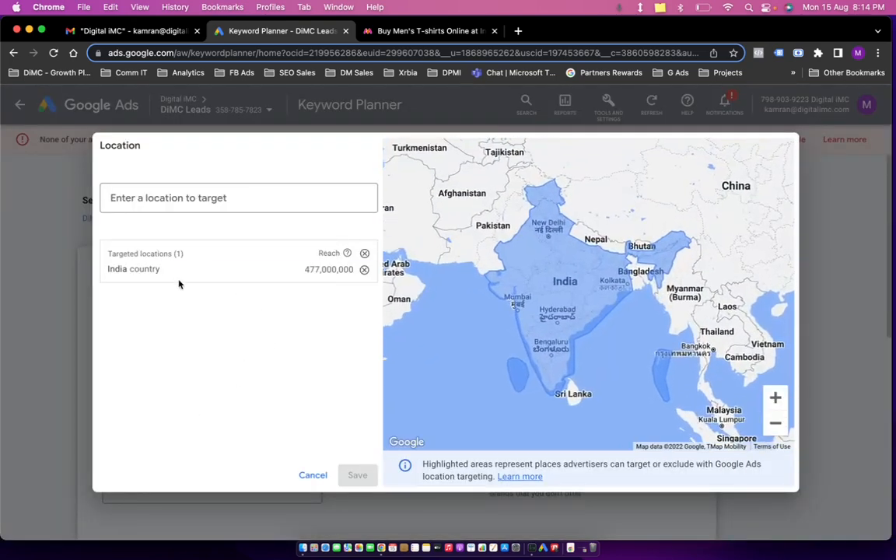
{"action": "left_click", "coordinate": [363, 270]}
{"action": "left_click", "coordinate": [276, 200]}
{"action": "type", "text": "dleh"}
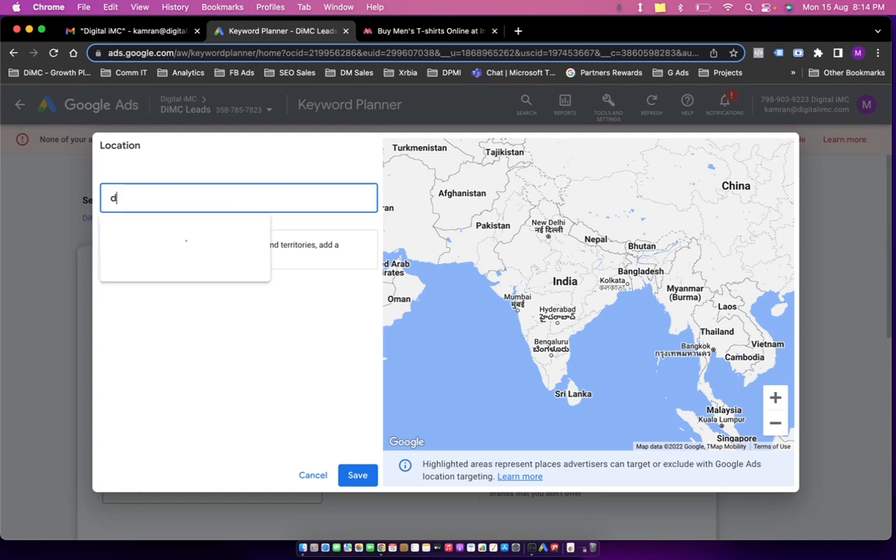
{"action": "key", "text": "BackSpace"}
{"action": "key", "text": "BackSpace"}
{"action": "key", "text": "BackSpace"}
{"action": "type", "text": "elhi"}
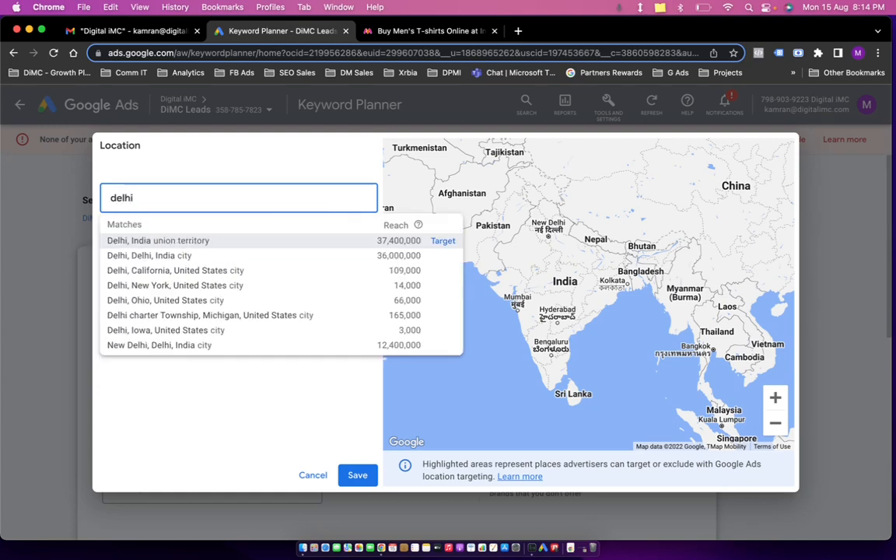
{"action": "left_click", "coordinate": [442, 241]}
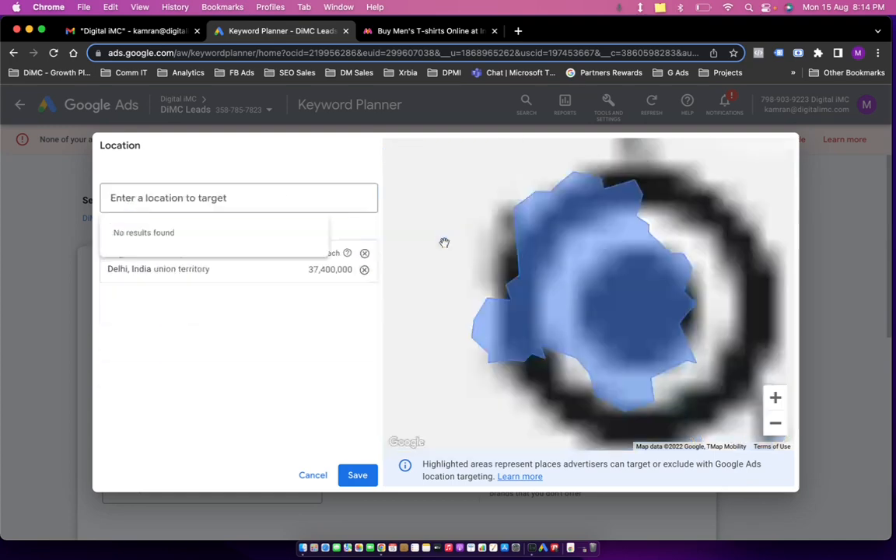
{"action": "left_click", "coordinate": [359, 476]}
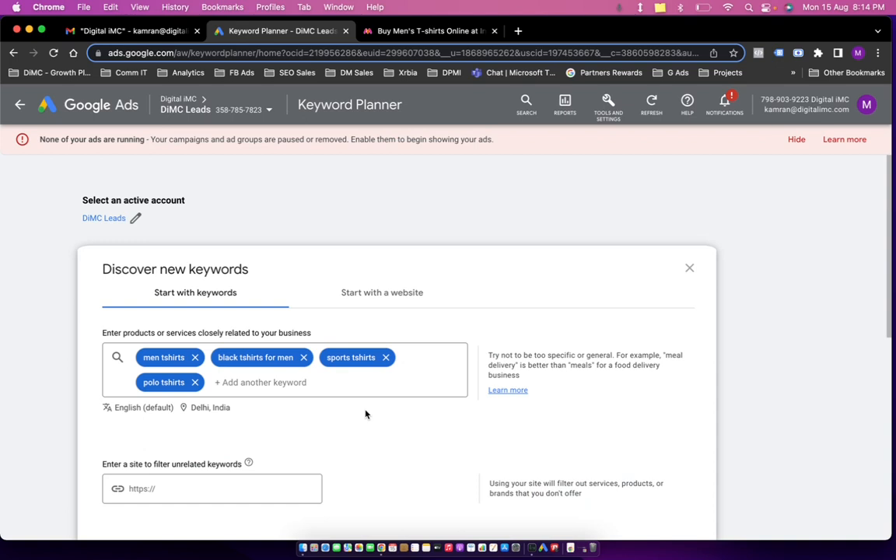
{"action": "scroll", "coordinate": [366, 410], "scroll_direction": "down", "scroll_amount": 10}
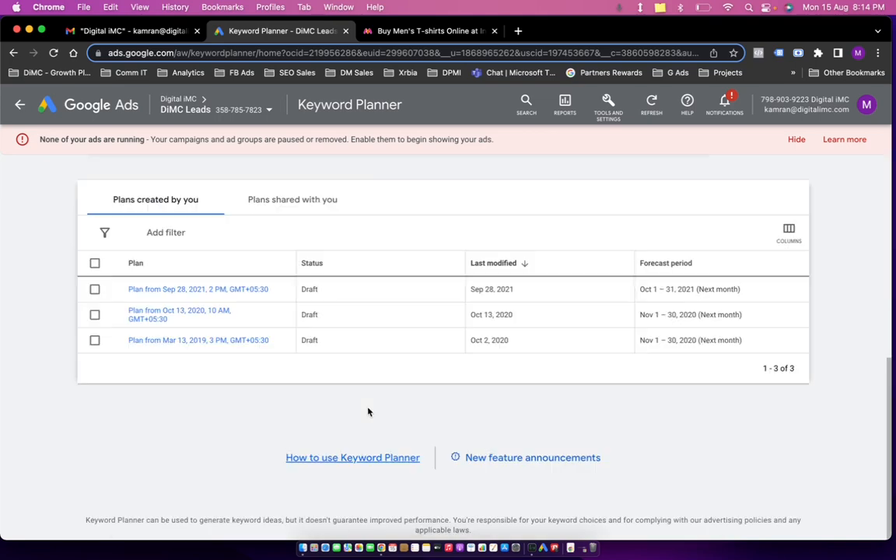
{"action": "scroll", "coordinate": [366, 389], "scroll_direction": "up", "scroll_amount": 10}
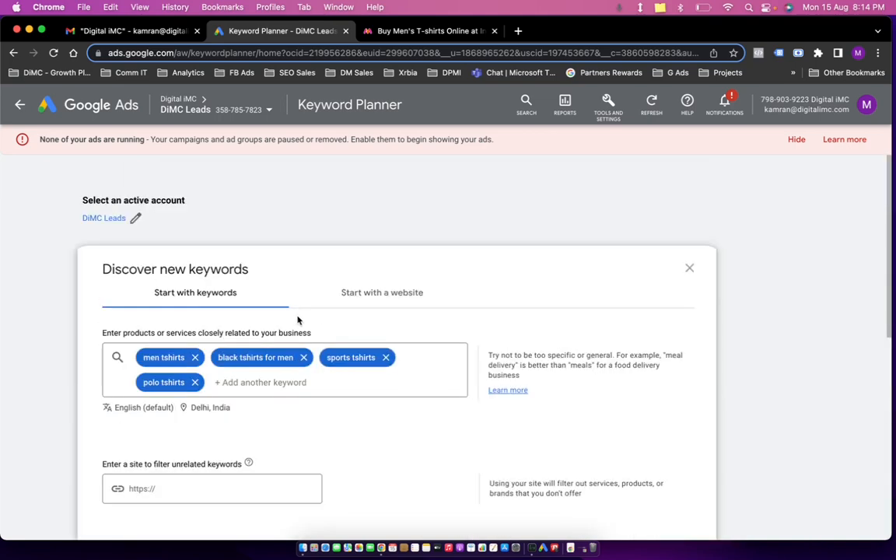
{"action": "scroll", "coordinate": [331, 316], "scroll_direction": "down", "scroll_amount": 10}
{"action": "scroll", "coordinate": [332, 317], "scroll_direction": "up", "scroll_amount": 10}
{"action": "scroll", "coordinate": [331, 319], "scroll_direction": "down", "scroll_amount": 5}
{"action": "scroll", "coordinate": [302, 314], "scroll_direction": "up", "scroll_amount": 5}
{"action": "scroll", "coordinate": [249, 296], "scroll_direction": "down", "scroll_amount": 5}
{"action": "scroll", "coordinate": [186, 327], "scroll_direction": "up", "scroll_amount": 1}
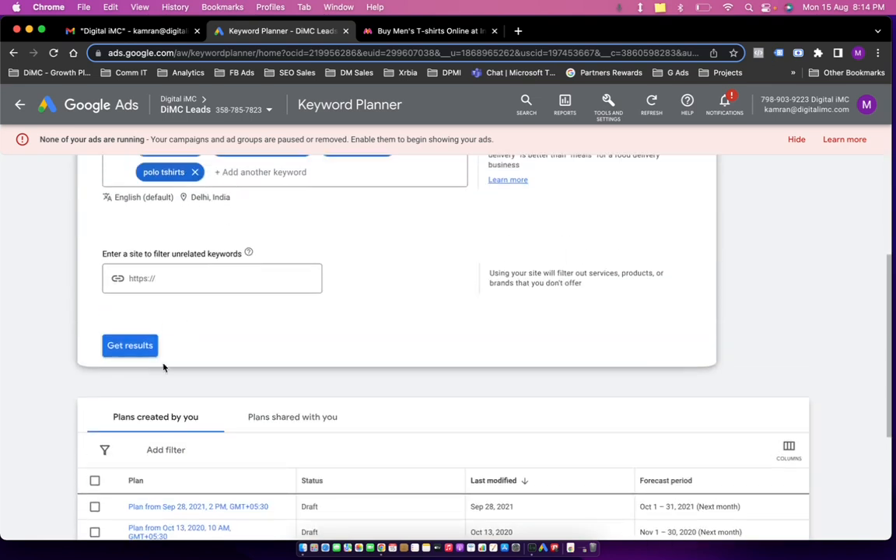
Get keyword idea results for the entered keywords and location.
{"action": "left_click", "coordinate": [130, 346]}
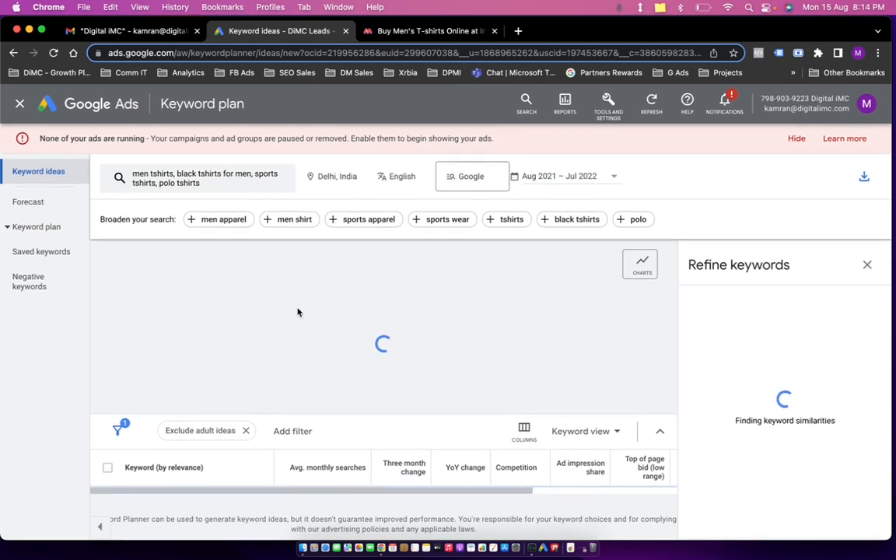
{"action": "scroll", "coordinate": [298, 310], "scroll_direction": "down", "scroll_amount": 5}
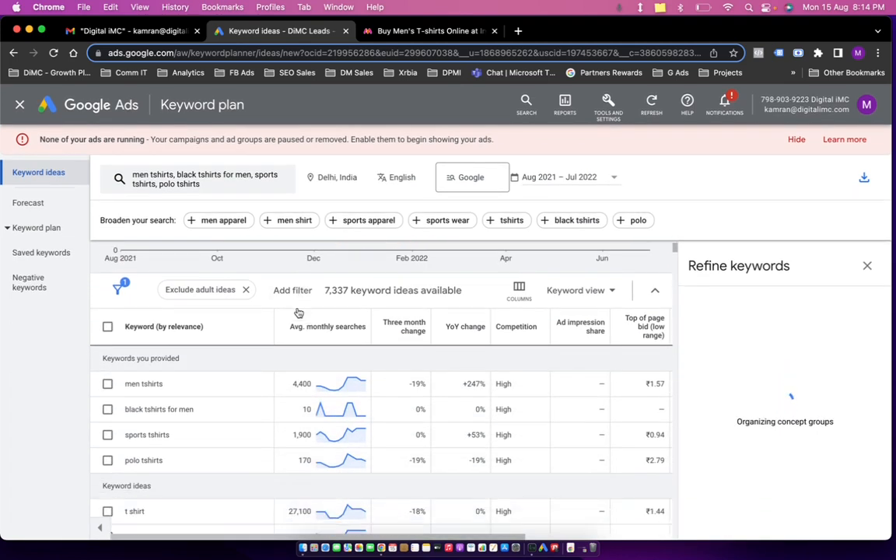
{"action": "scroll", "coordinate": [237, 308], "scroll_direction": "up", "scroll_amount": 2}
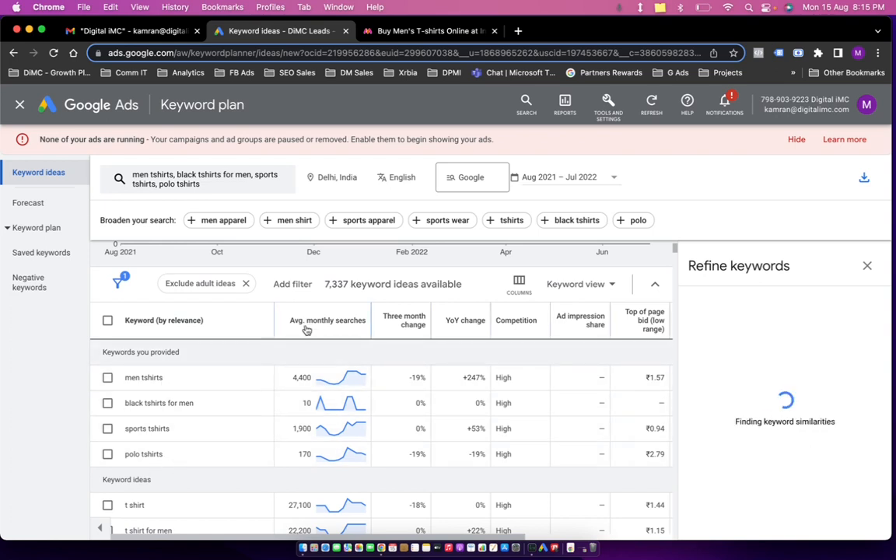
Close the Refine keywords panel beside the keyword ideas table.
{"action": "mouse_move", "coordinate": [329, 324]}
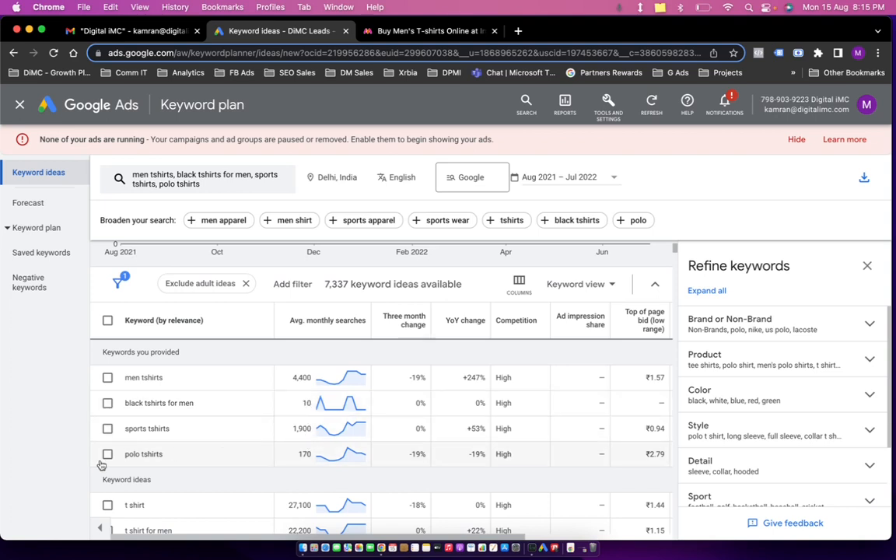
{"action": "left_click", "coordinate": [867, 265]}
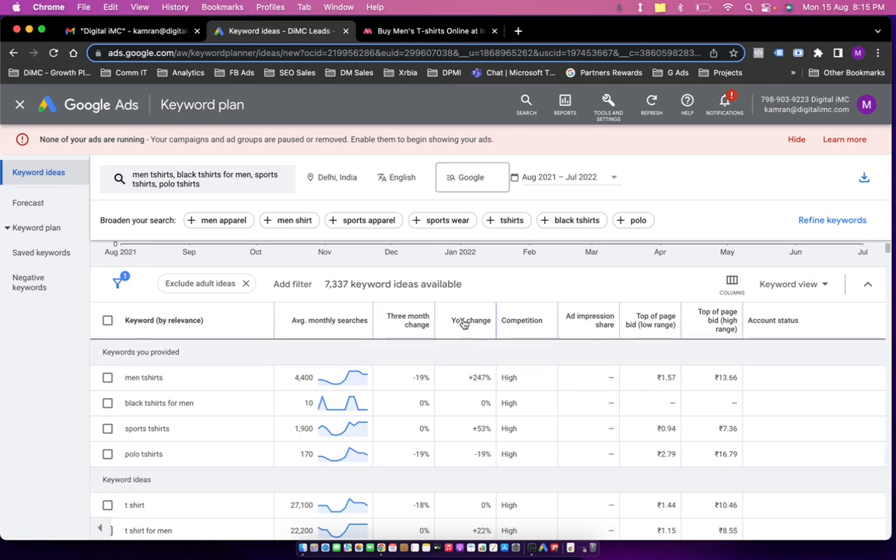
{"action": "mouse_move", "coordinate": [462, 320]}
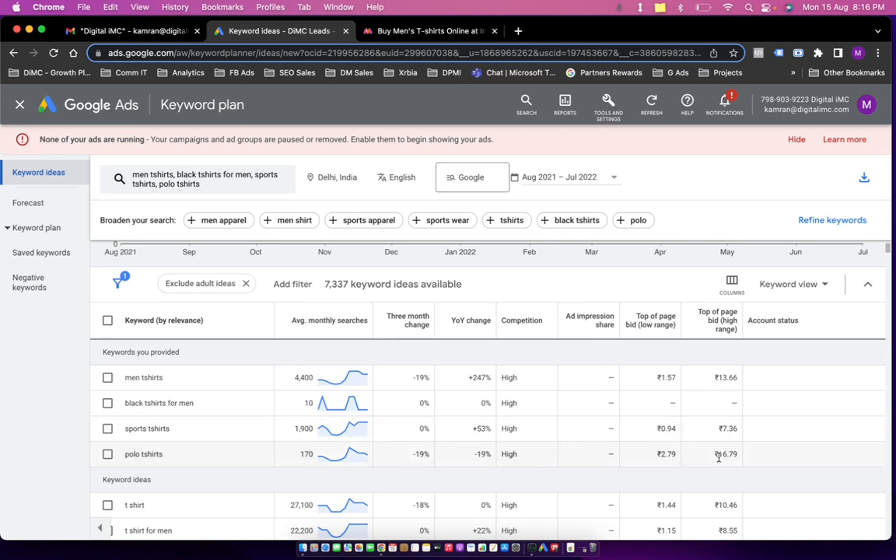
Scroll through the keyword ideas list to review monthly searches, competition and top-of-page bids.
{"action": "scroll", "coordinate": [716, 456], "scroll_direction": "down", "scroll_amount": 5}
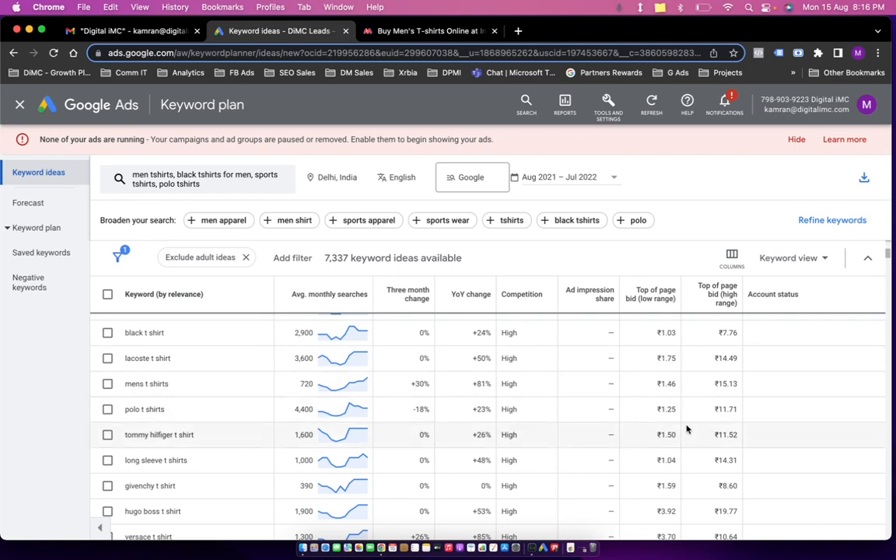
{"action": "scroll", "coordinate": [687, 404], "scroll_direction": "up", "scroll_amount": 3}
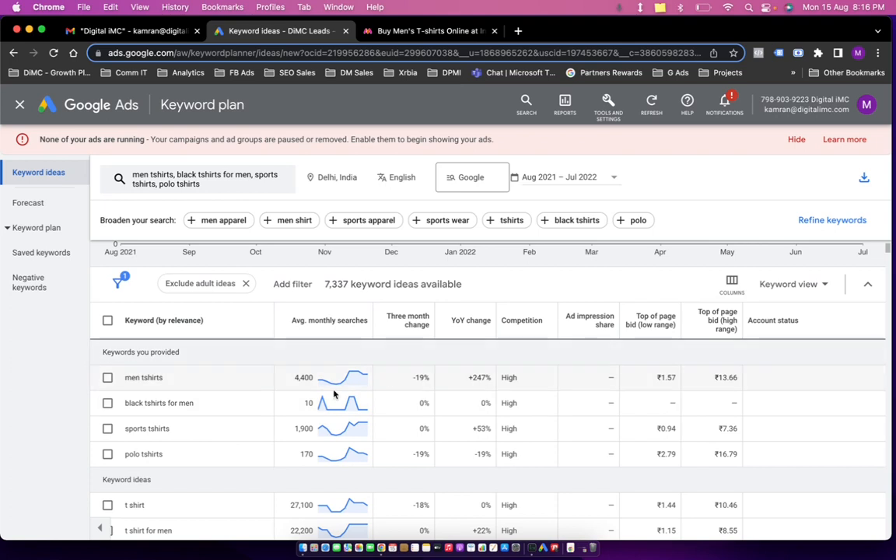
{"action": "scroll", "coordinate": [300, 376], "scroll_direction": "down", "scroll_amount": 5}
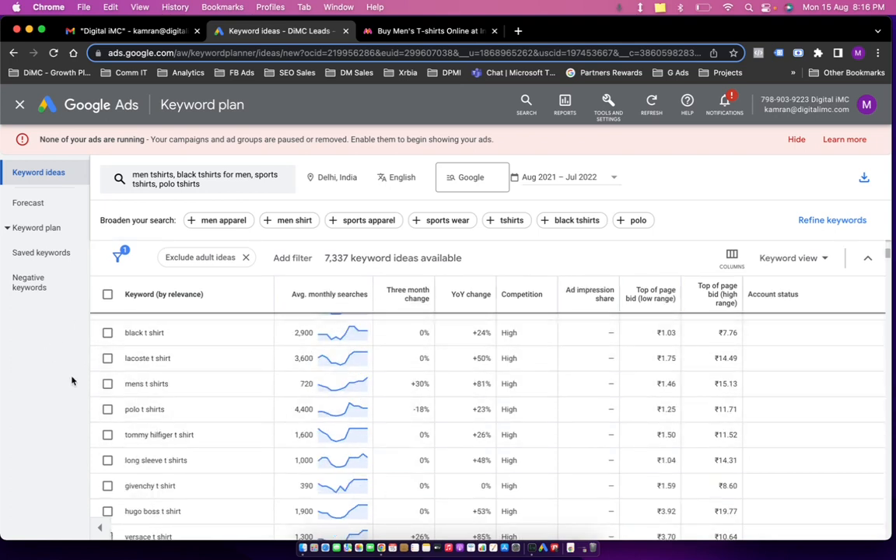
{"action": "scroll", "coordinate": [234, 386], "scroll_direction": "down", "scroll_amount": 5}
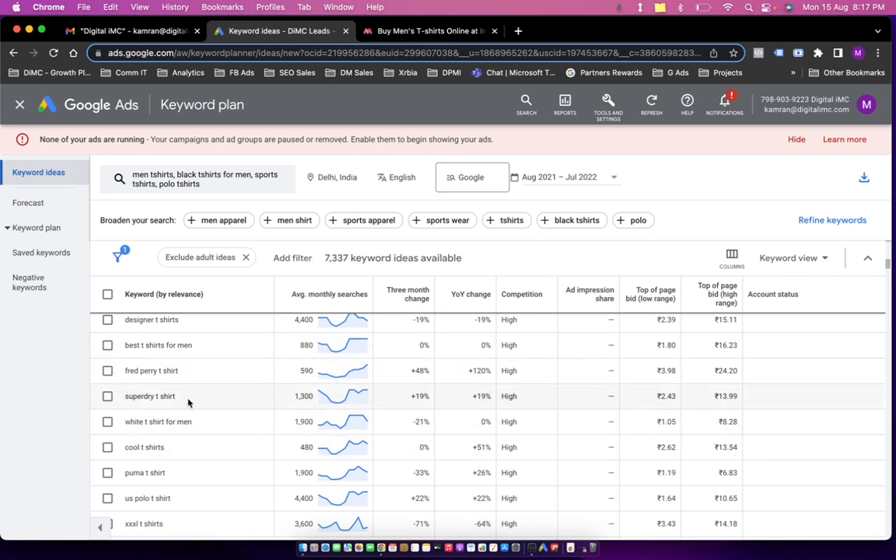
{"action": "scroll", "coordinate": [188, 402], "scroll_direction": "up", "scroll_amount": 5}
{"action": "scroll", "coordinate": [188, 403], "scroll_direction": "up", "scroll_amount": 5}
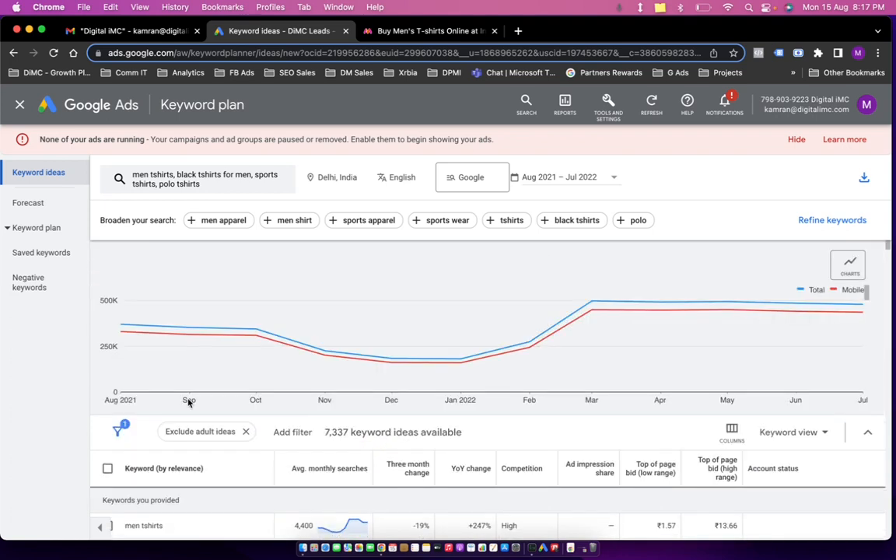
Open the keyword ideas download options and dismiss them without exporting.
{"action": "left_click", "coordinate": [864, 178]}
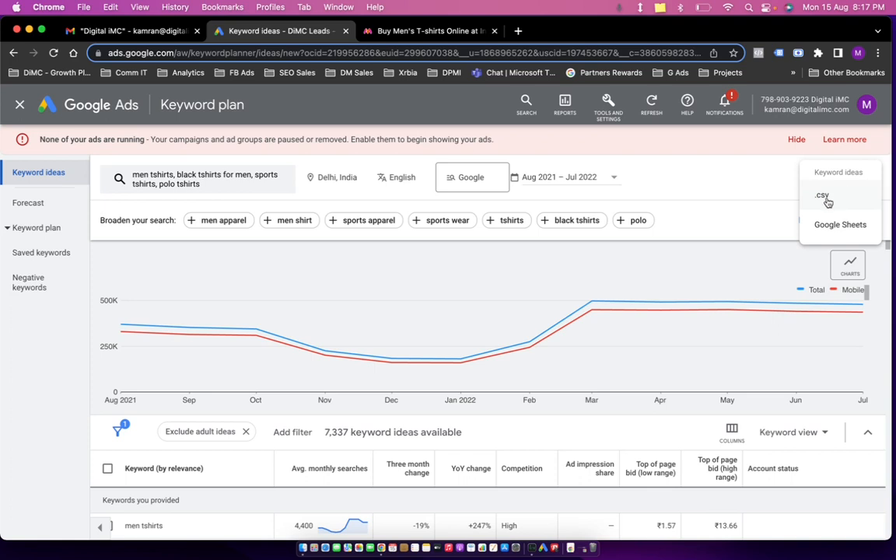
{"action": "left_click", "coordinate": [670, 230]}
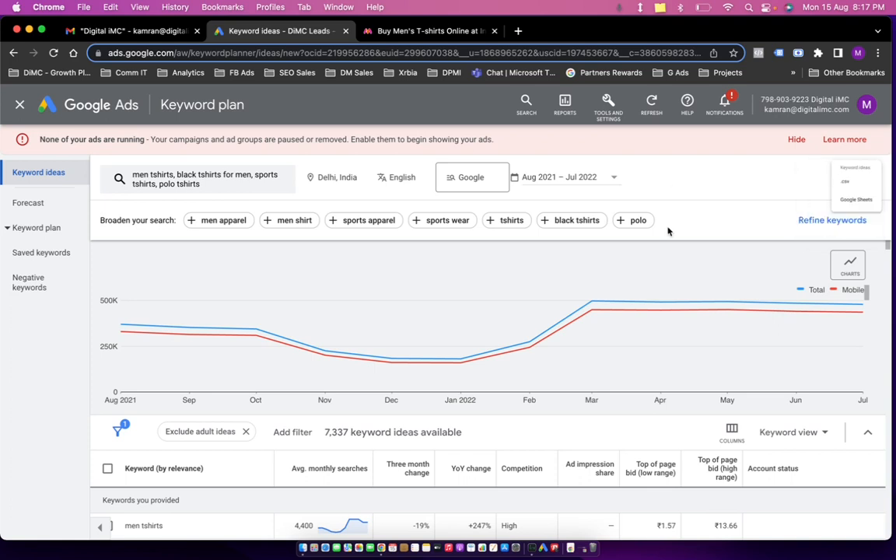
Examine the monthly search trend chart for a keyword in the ideas list.
{"action": "scroll", "coordinate": [389, 327], "scroll_direction": "down", "scroll_amount": 5}
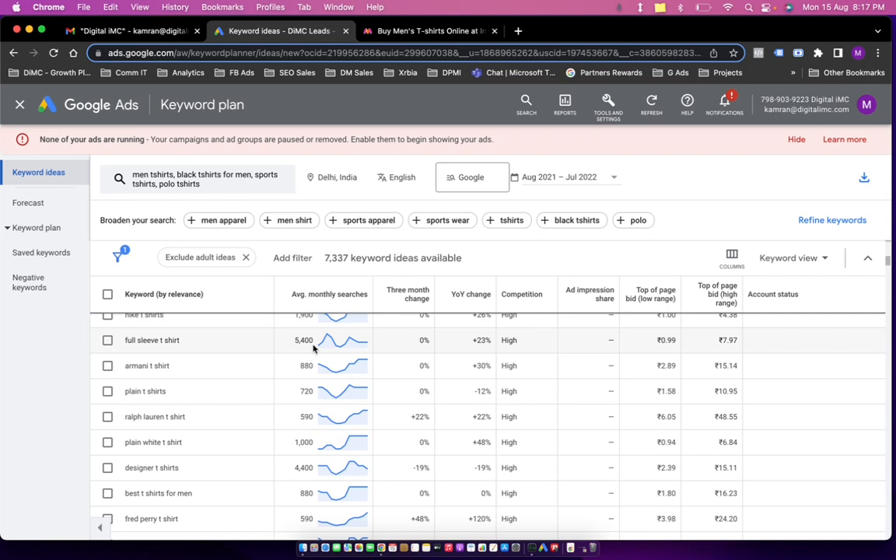
{"action": "mouse_move", "coordinate": [342, 366]}
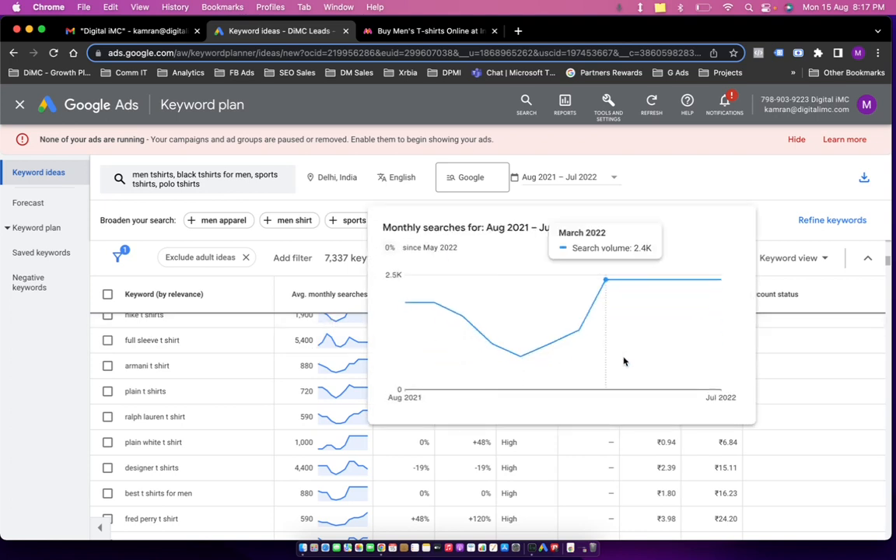